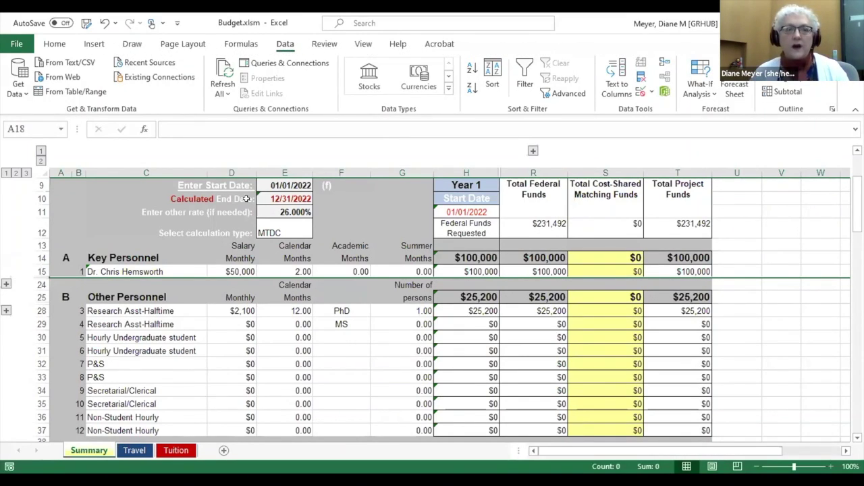
# - Open the Travel sheet and select the Domestic Travel Year 1 Total amount in cell M7
pyautogui.click(129, 451)
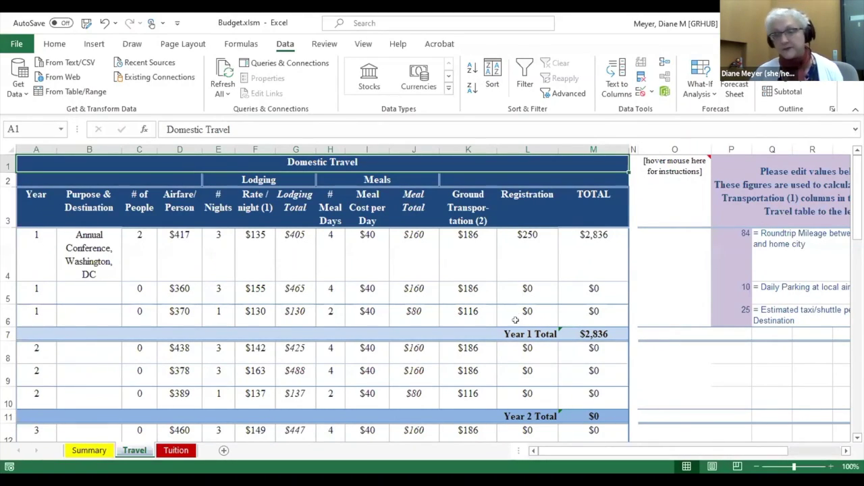
pyautogui.click(590, 331)
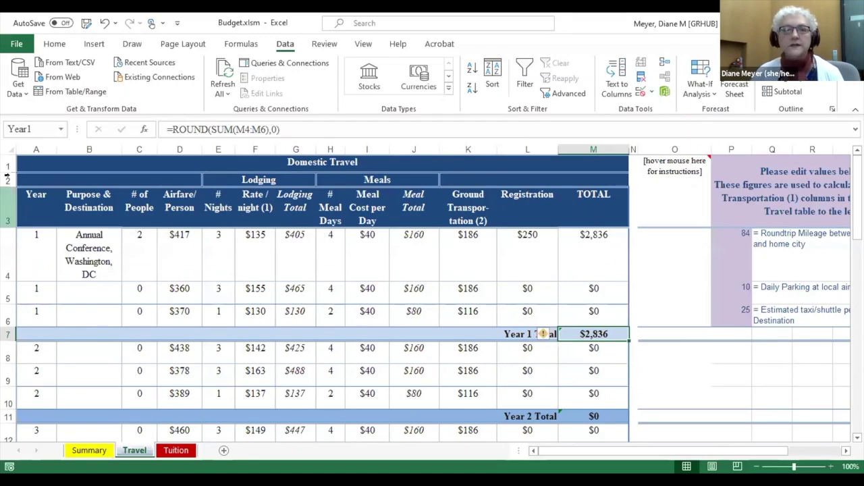
# - Try to name the Domestic Travel Year 1 Total cell "Year-1"
pyautogui.click(29, 126)
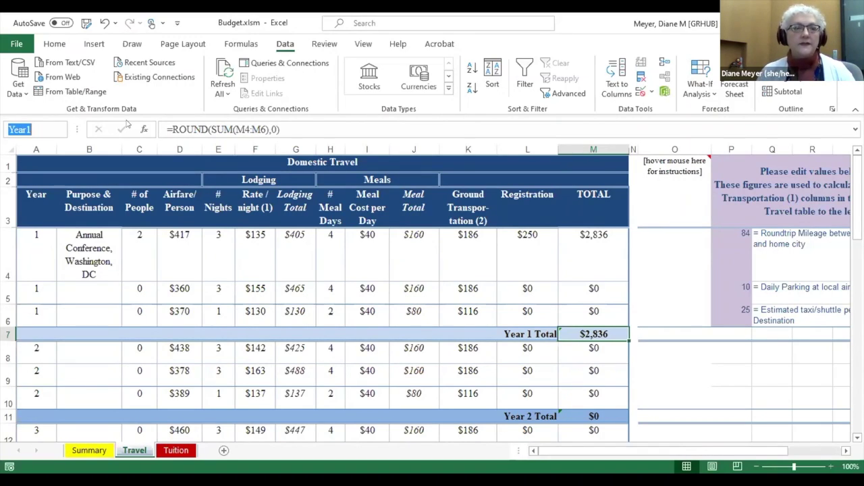
pyautogui.write('Year')
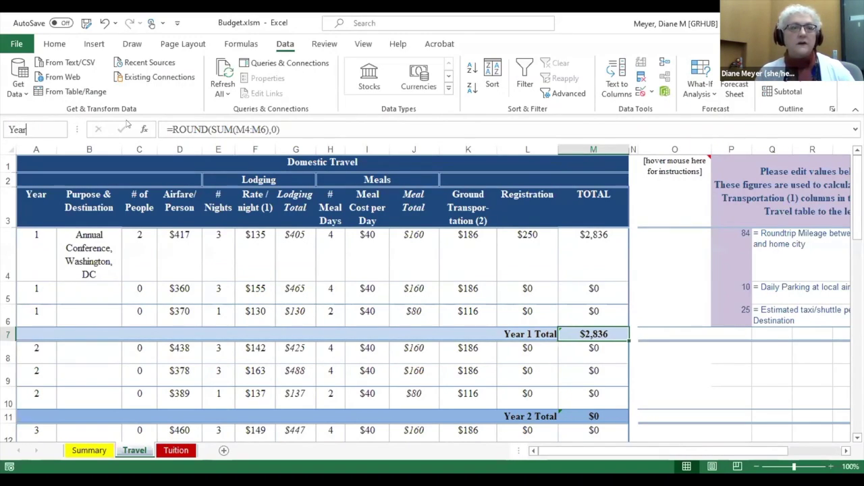
pyautogui.write('-')
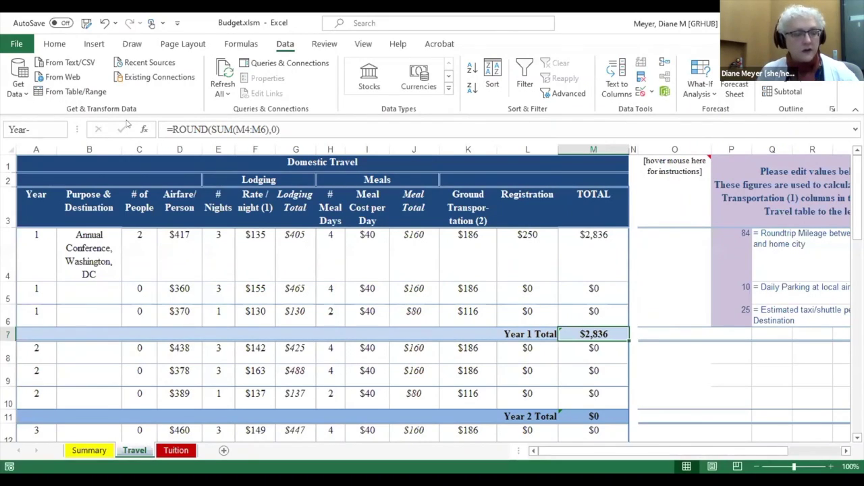
pyautogui.write('1')
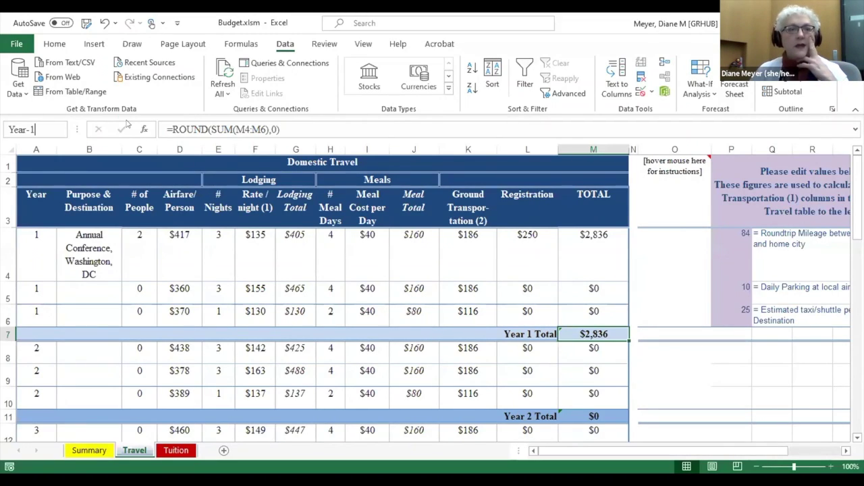
pyautogui.press('Return')
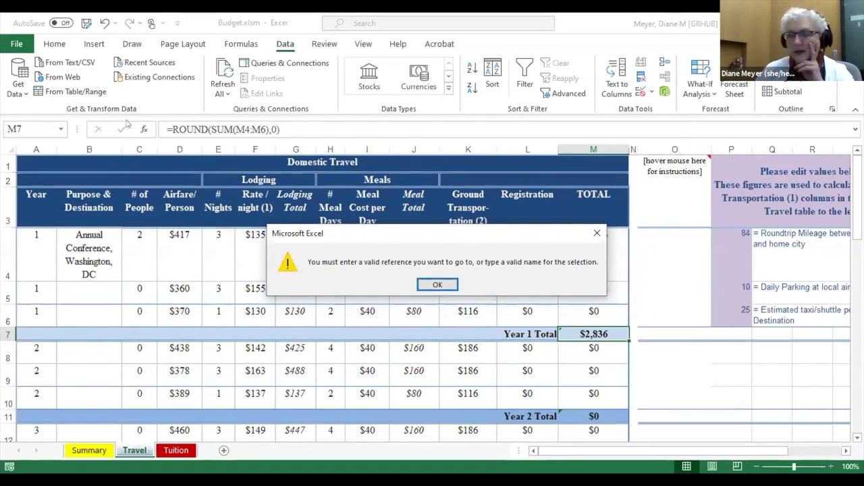
pyautogui.press('Return')
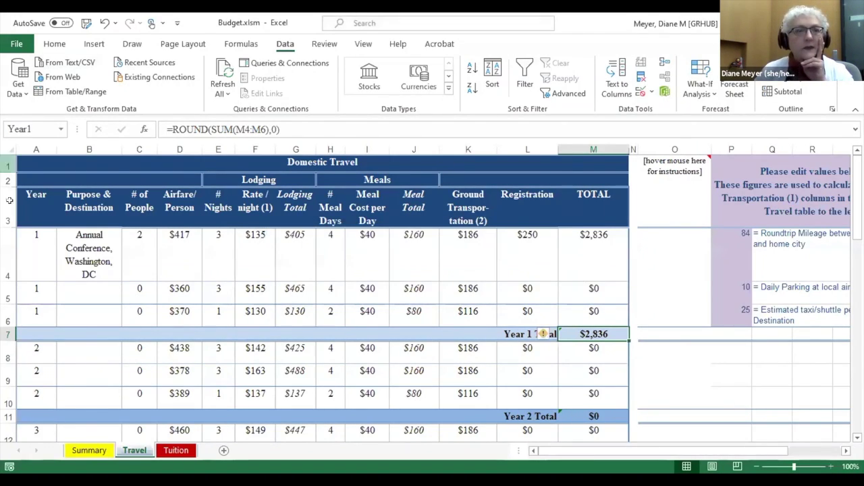
# - Give the Domestic Travel Year 1 Total cell M7 the name Year_1
pyautogui.click(28, 128)
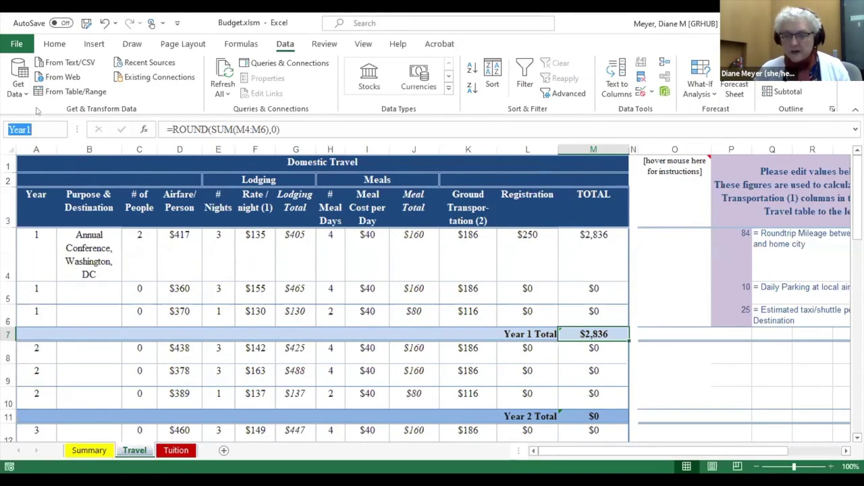
pyautogui.press('Escape')
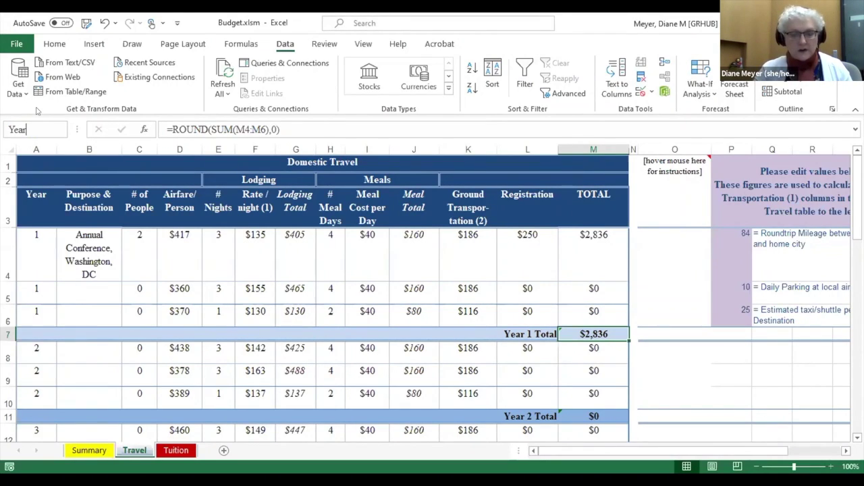
pyautogui.write('1')
pyautogui.press('Return')
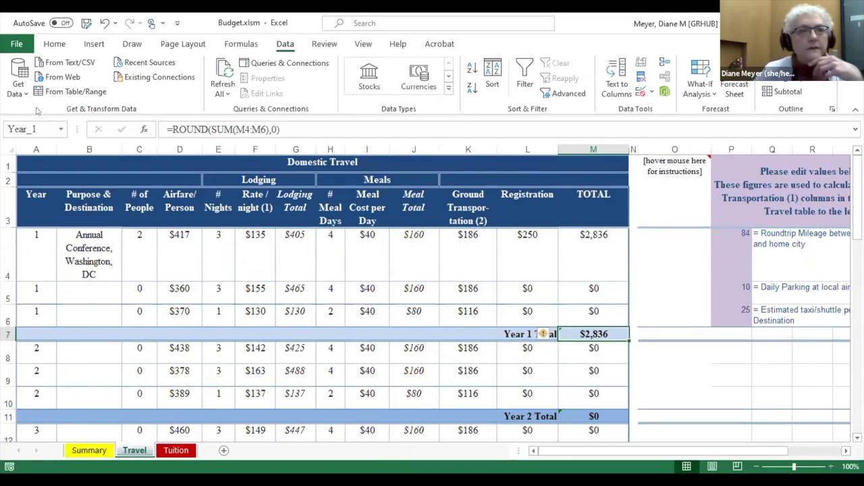
# - Check the cell names of the Domestic Travel Year 2 Total and the International Travel Year 1 Total
pyautogui.click(591, 413)
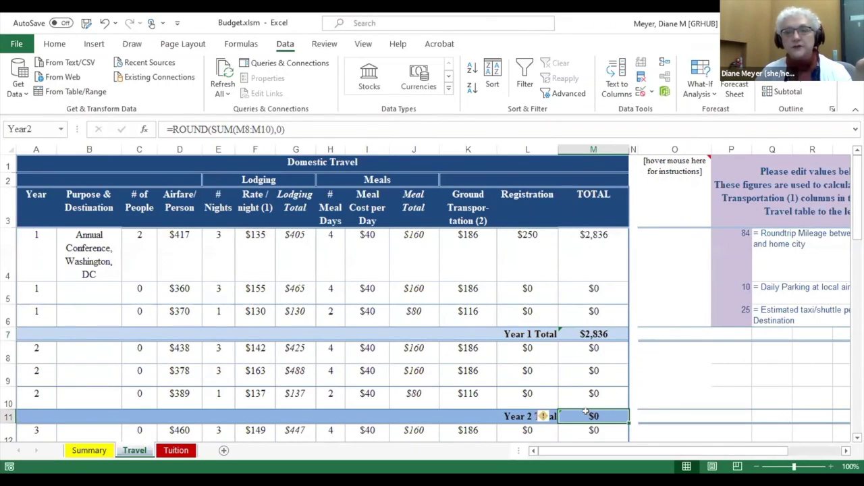
pyautogui.scroll(-4, 613, 410)
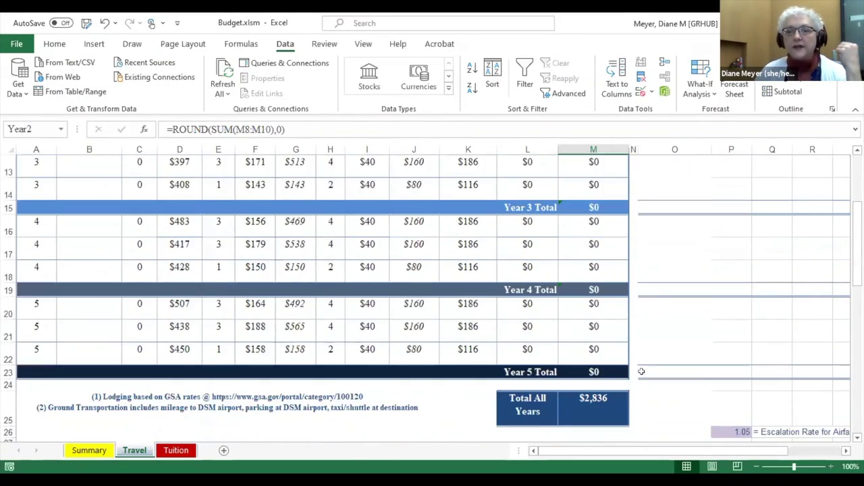
pyautogui.scroll(-4, 641, 371)
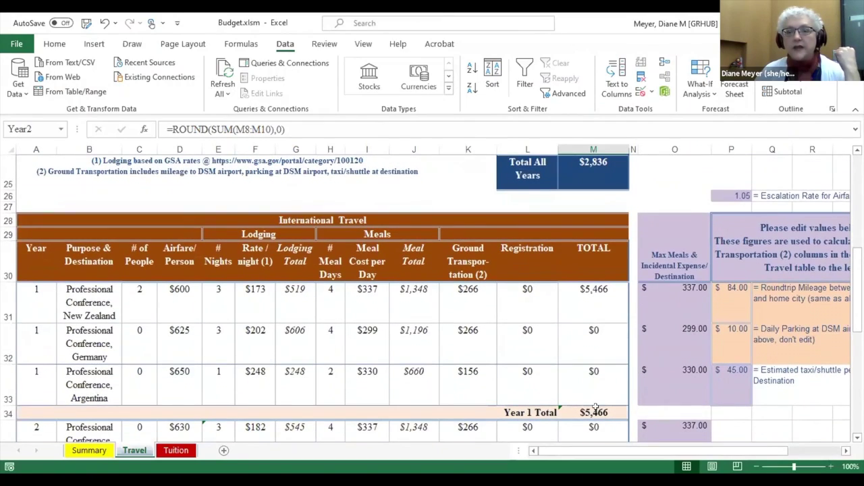
pyautogui.click(595, 409)
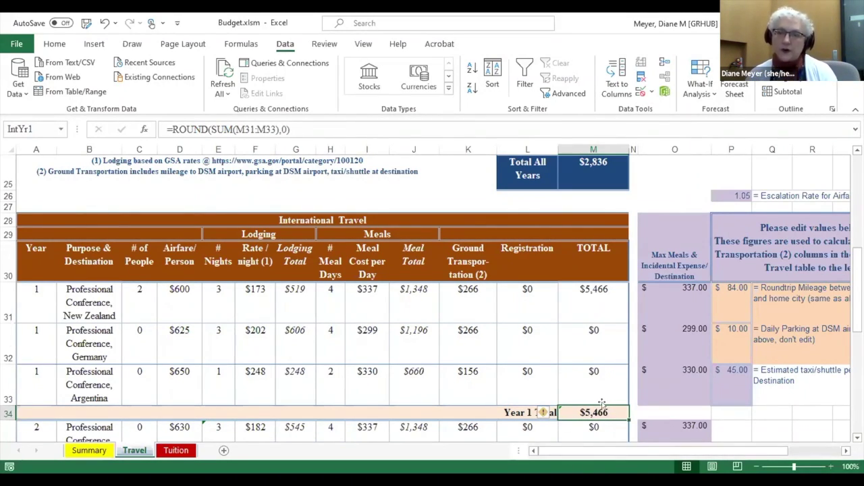
# - Inspect the formula behind the Year 1 Domestic Travel amount in cell H71 of the Summary sheet
pyautogui.click(83, 452)
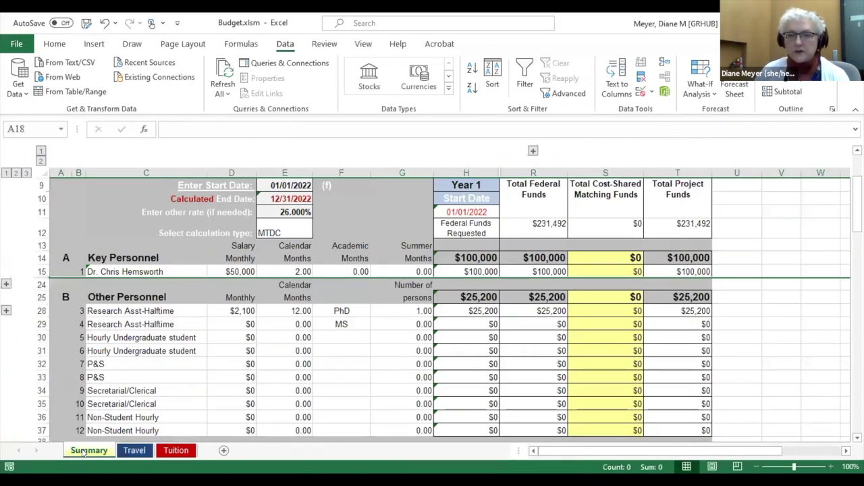
pyautogui.scroll(-3, 473, 334)
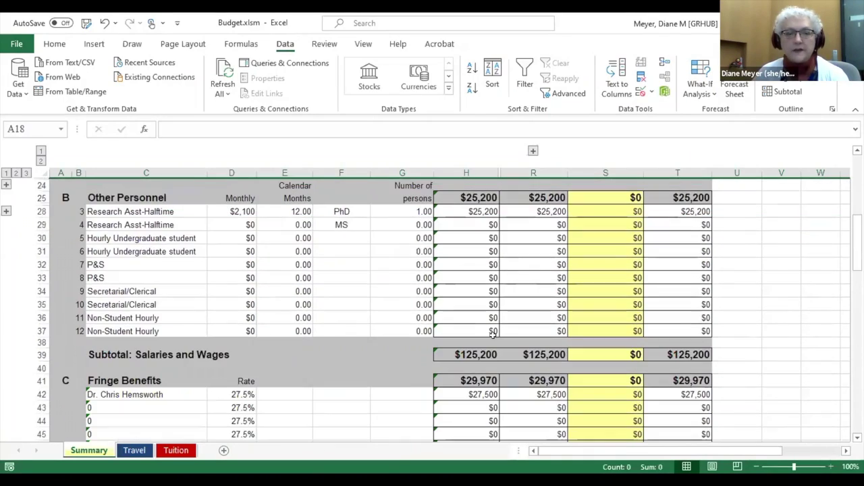
pyautogui.scroll(-8, 493, 334)
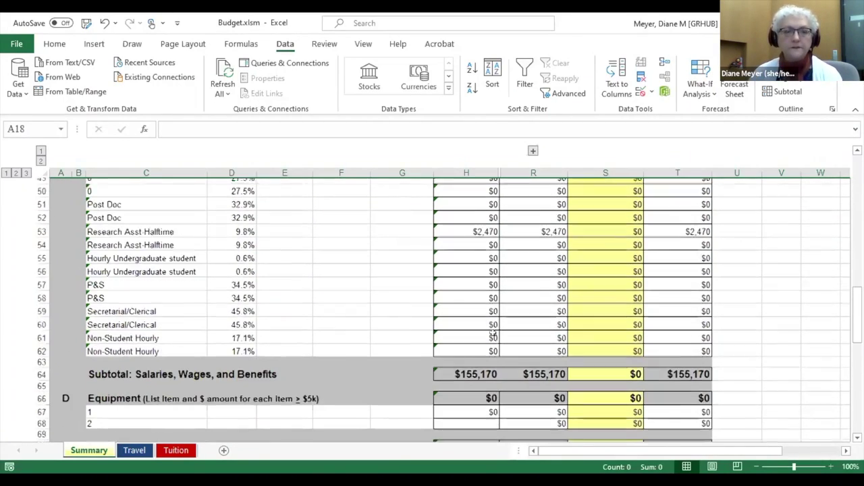
pyautogui.scroll(-5, 494, 334)
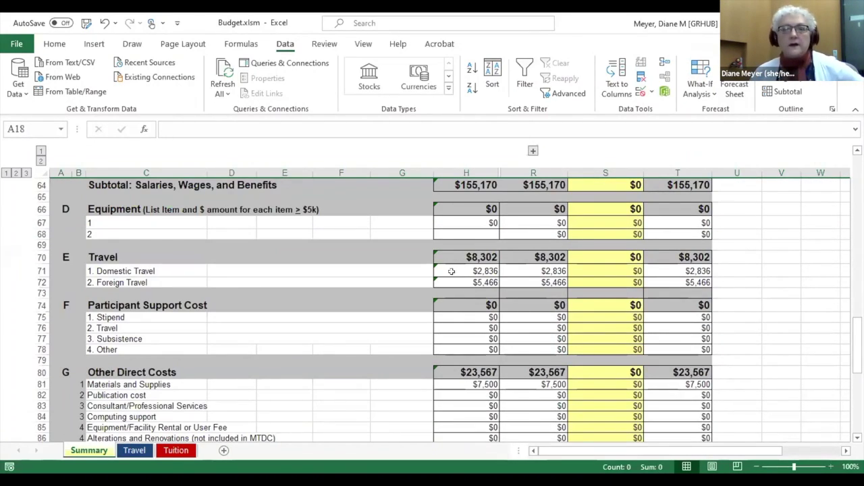
pyautogui.click(454, 270)
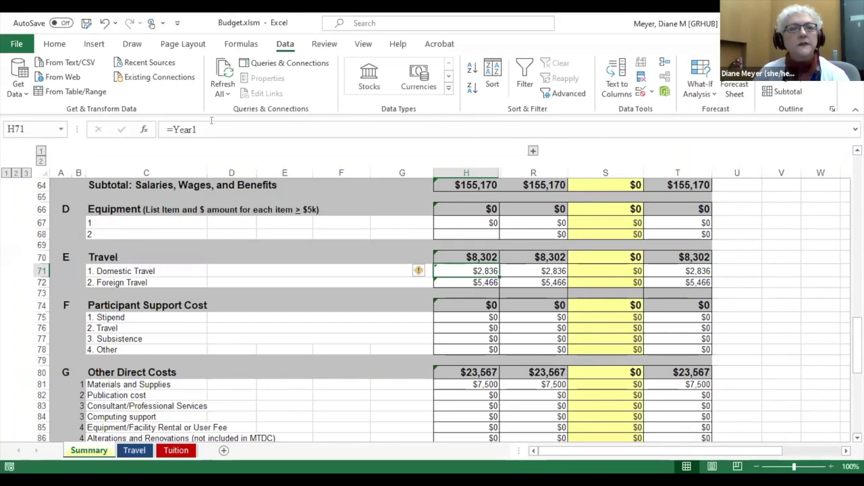
# - Replace the formula in the Year 1 Domestic Travel cell H71 with =Year_1, using the named cell
pyautogui.click(181, 130)
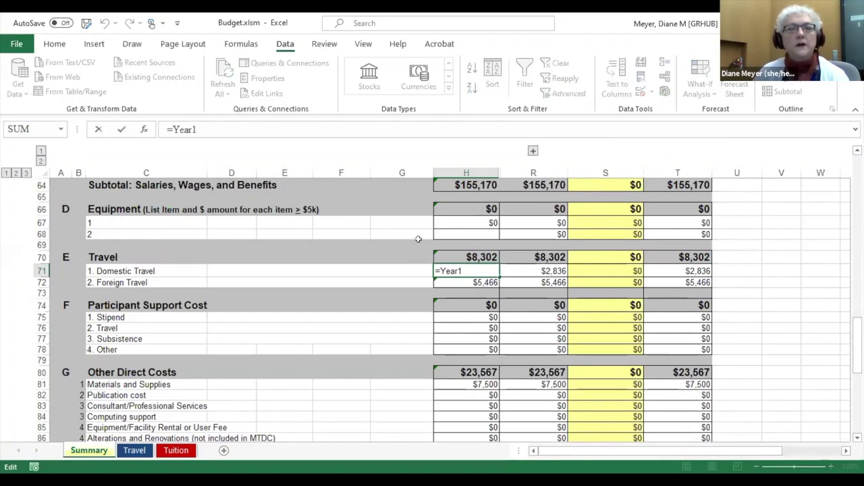
pyautogui.press('BackSpace')
pyautogui.press('BackSpace')
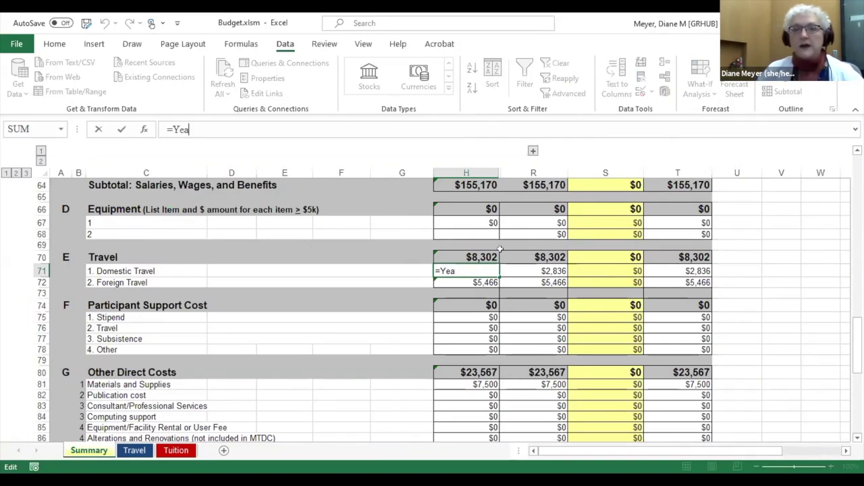
pyautogui.press('BackSpace')
pyautogui.press('BackSpace')
pyautogui.press('BackSpace')
pyautogui.press('BackSpace')
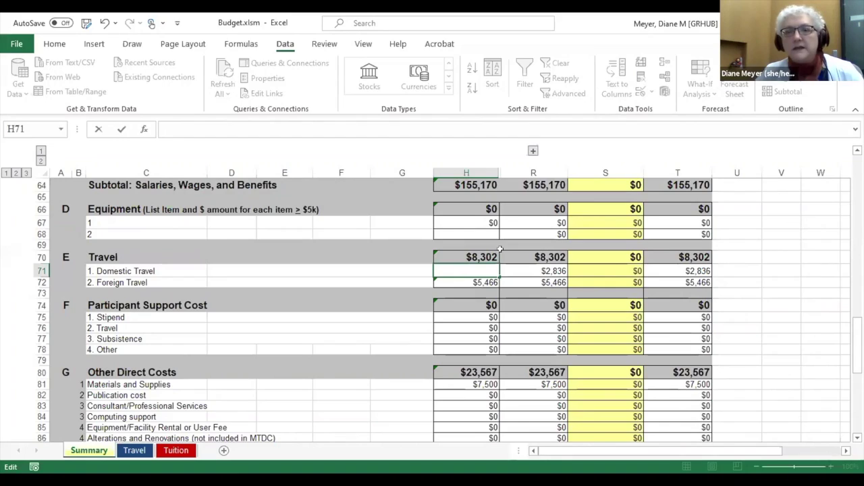
pyautogui.write('=')
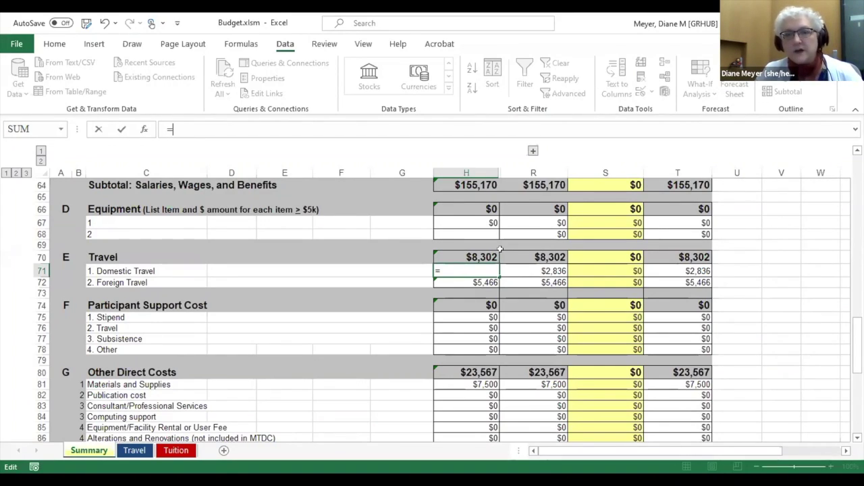
pyautogui.write('y')
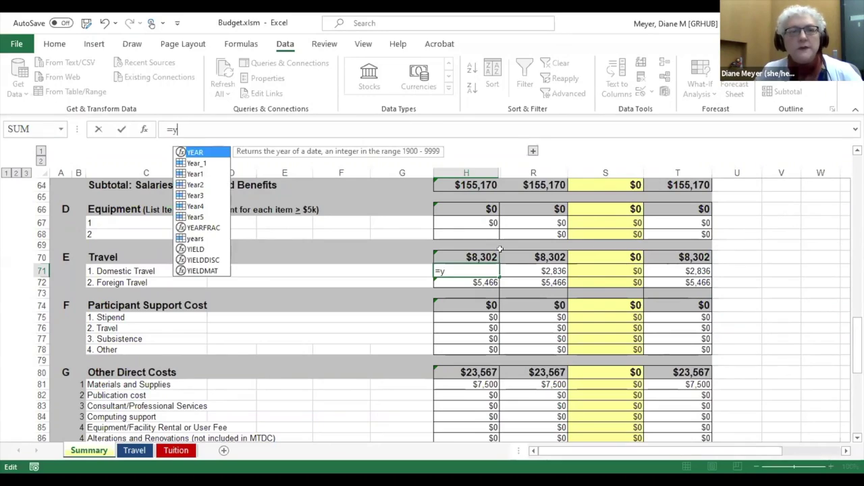
pyautogui.click(191, 164)
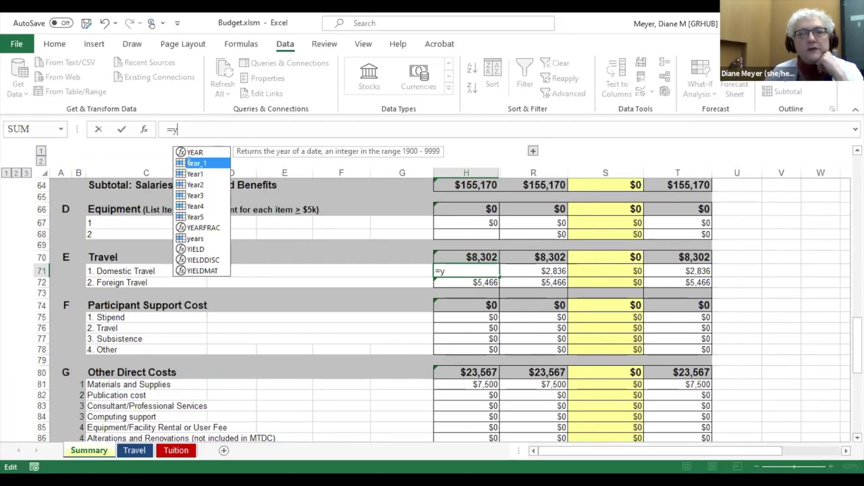
pyautogui.doubleClick(191, 163)
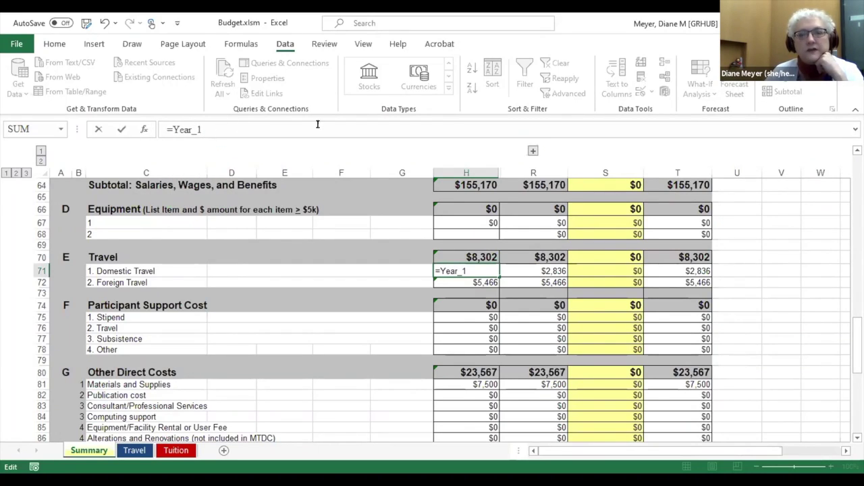
pyautogui.press('Return')
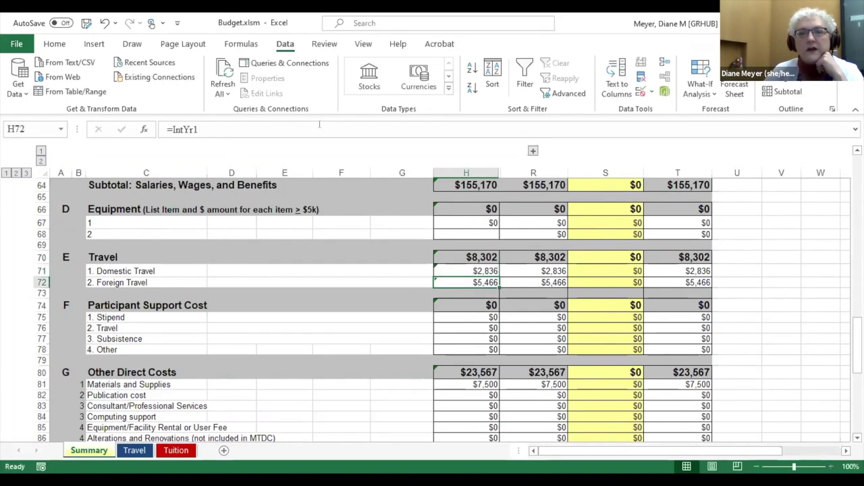